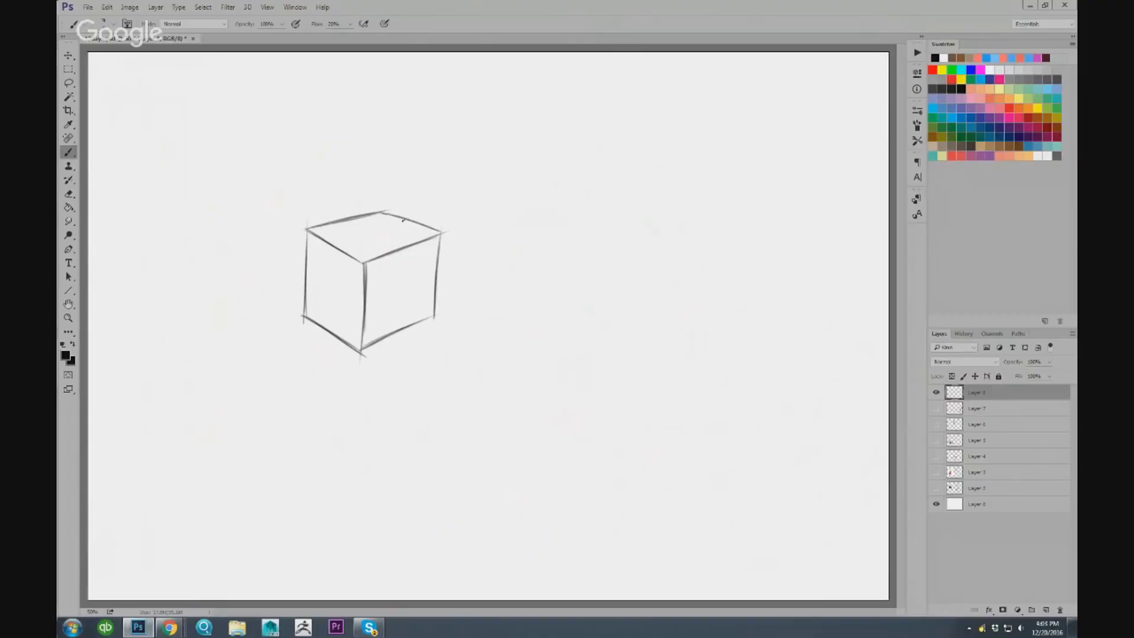
Step: Darken the cube's top-right edge and middle vertical edge with brush strokes
mouse_move(390, 217)
mouse_down()
mouse_move(439, 235)
mouse_move(436, 296)
mouse_up()
drag(364, 264, 362, 354)
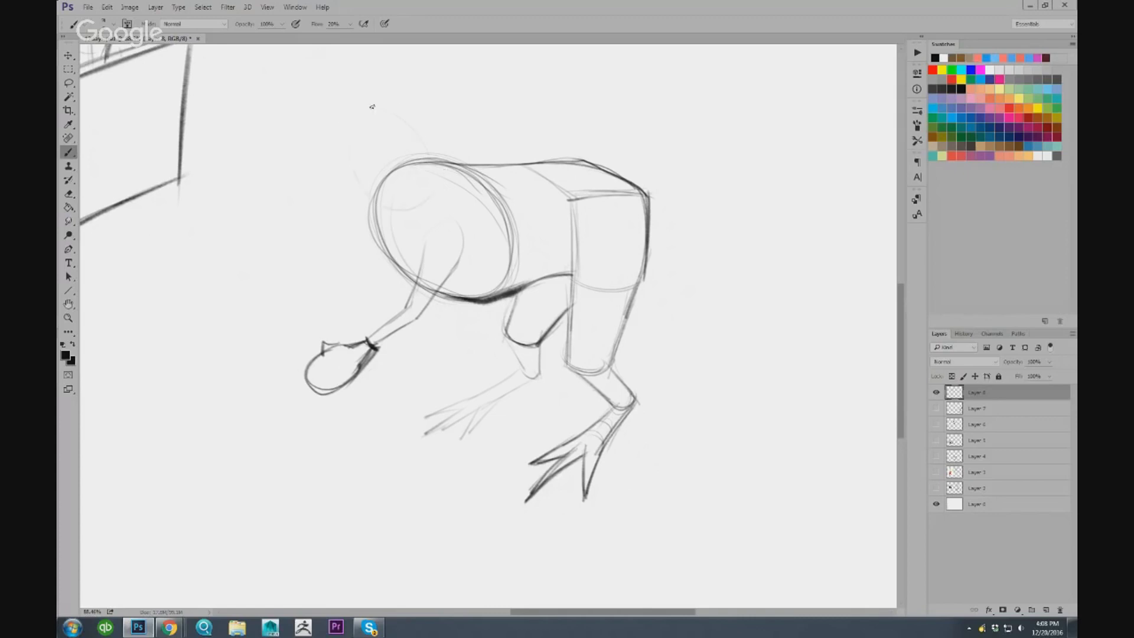
Step: Sketch a round cat head above the creature's body and strengthen its left and right edges
mouse_move(372, 106)
mouse_down()
mouse_move(408, 177)
mouse_move(434, 115)
mouse_move(381, 195)
mouse_move(417, 122)
mouse_move(379, 196)
mouse_move(389, 202)
mouse_up()
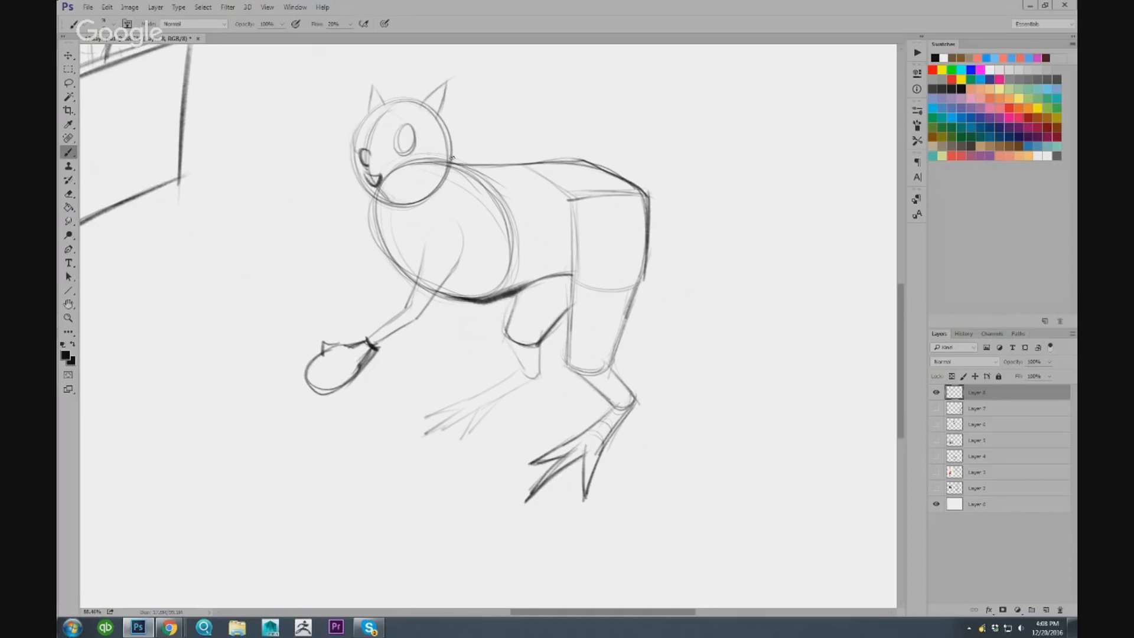
drag(448, 129, 454, 160)
drag(354, 174, 388, 104)
key(ctrl+0)
Step: Hide the creature sketch layer and sample a near-white colour from the blank canvas
click(937, 393)
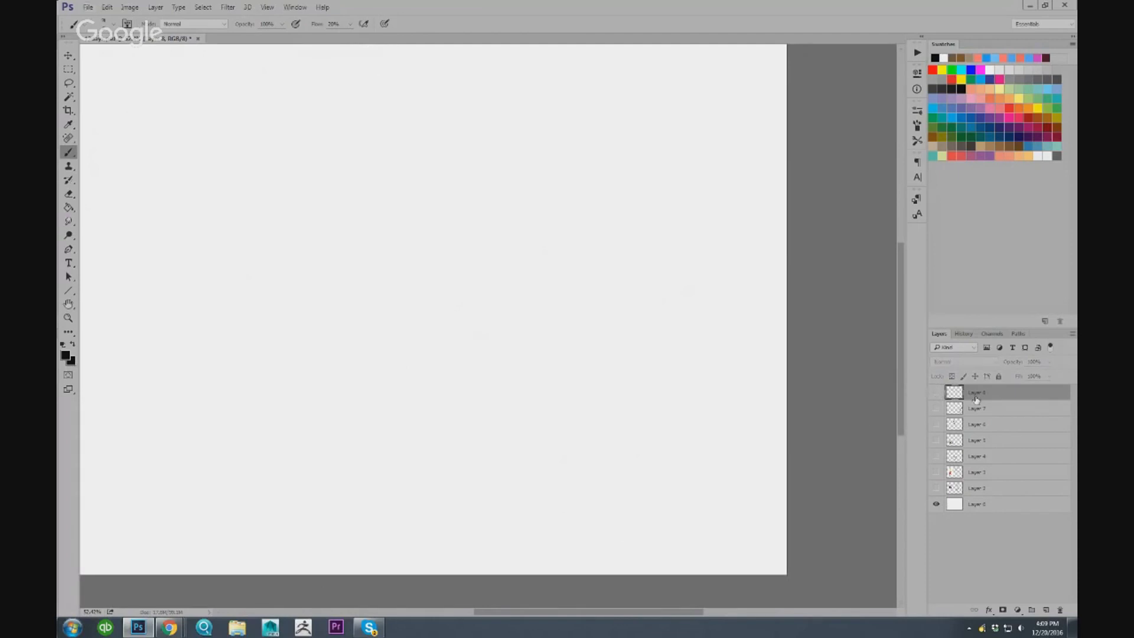
key(ctrl+0)
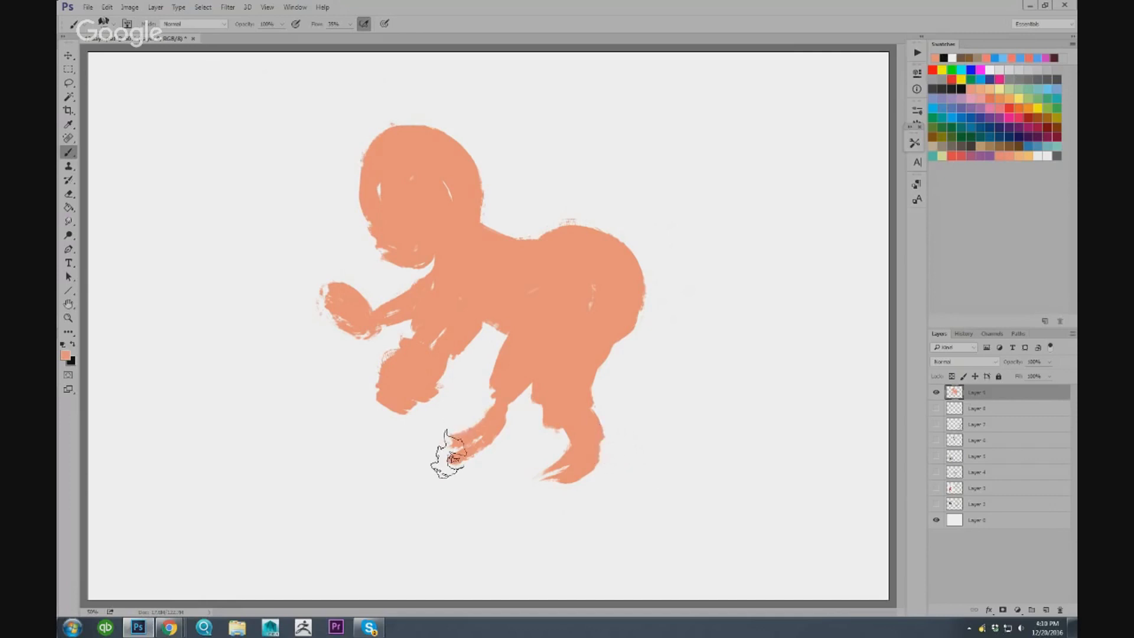
alt+click(427, 495)
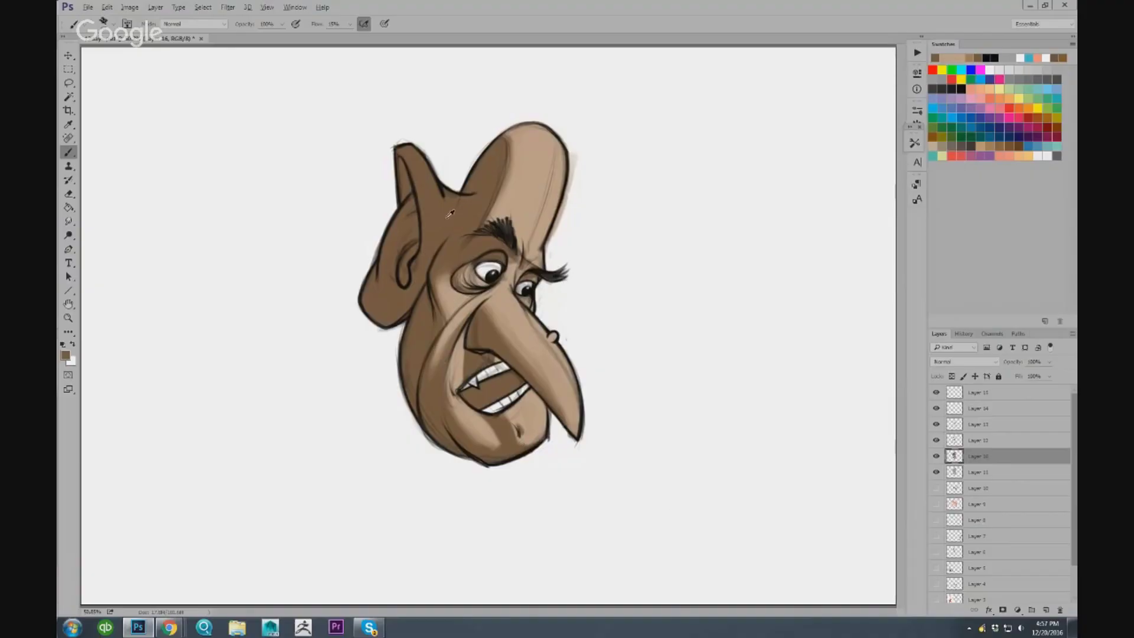
Step: Set the foreground colour to a darker brown for the caricature head
click(68, 355)
click(729, 468)
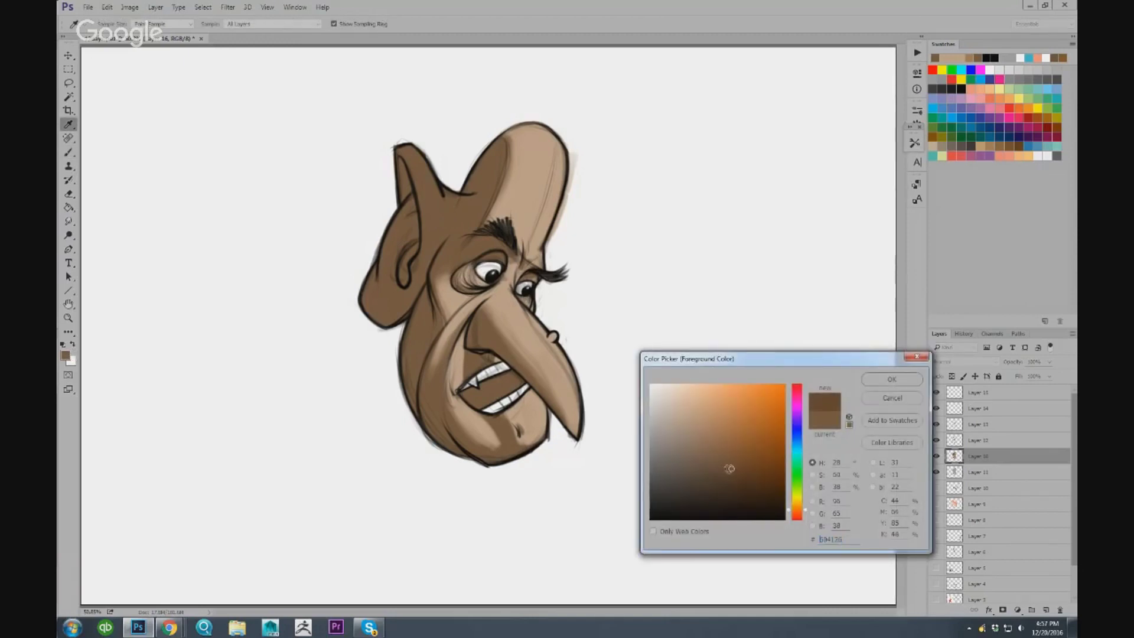
drag(729, 469, 732, 475)
click(891, 379)
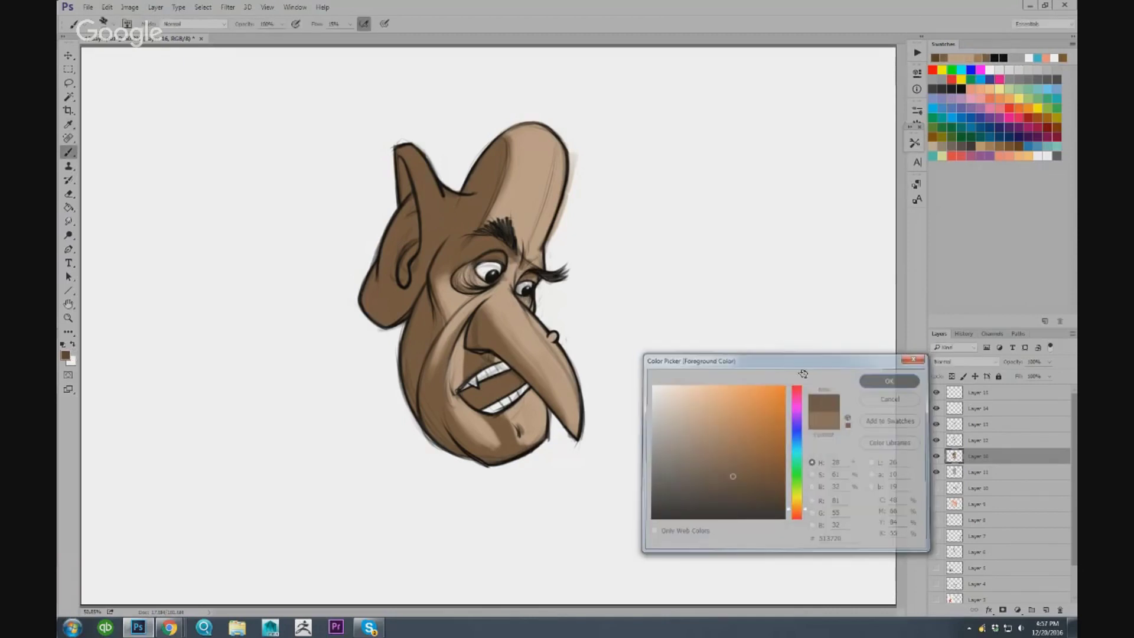